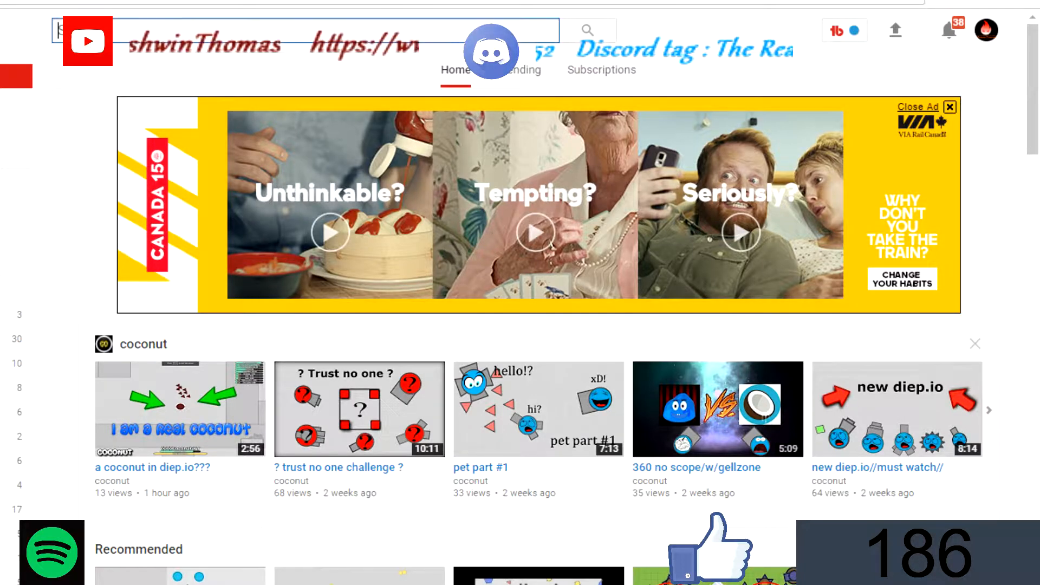
# Step: Open the Creator Studio dashboard for the signed-in YouTube channel
pyautogui.click(986, 30)
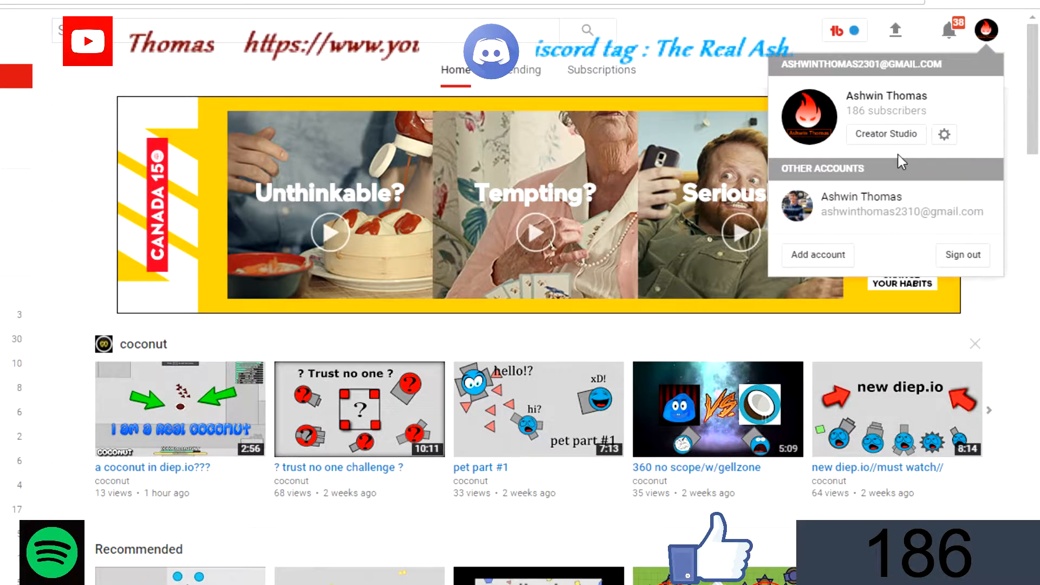
pyautogui.click(879, 135)
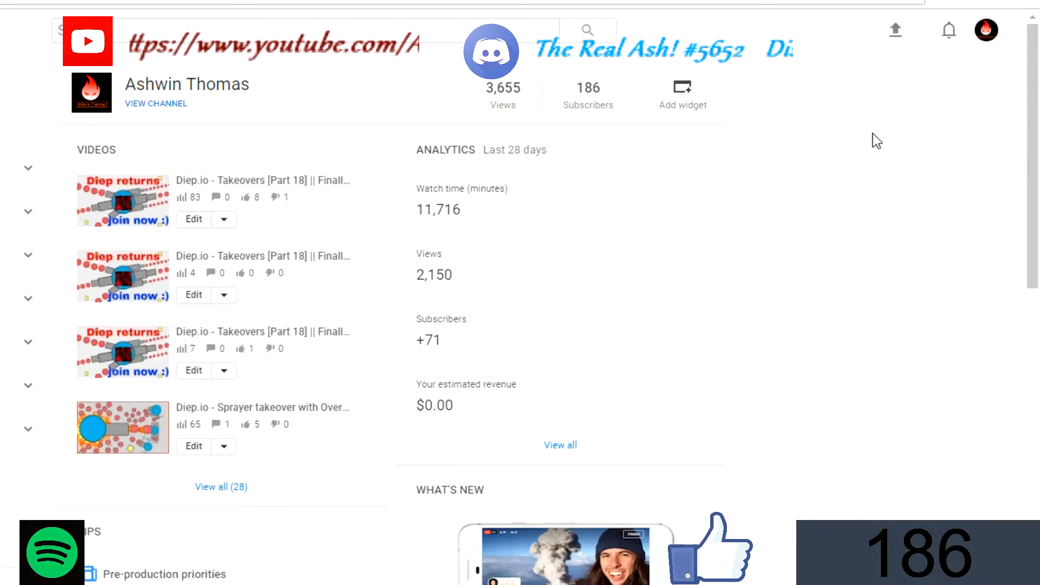
pyautogui.scroll(-6, 864, 141)
pyautogui.scroll(7, 520, 292)
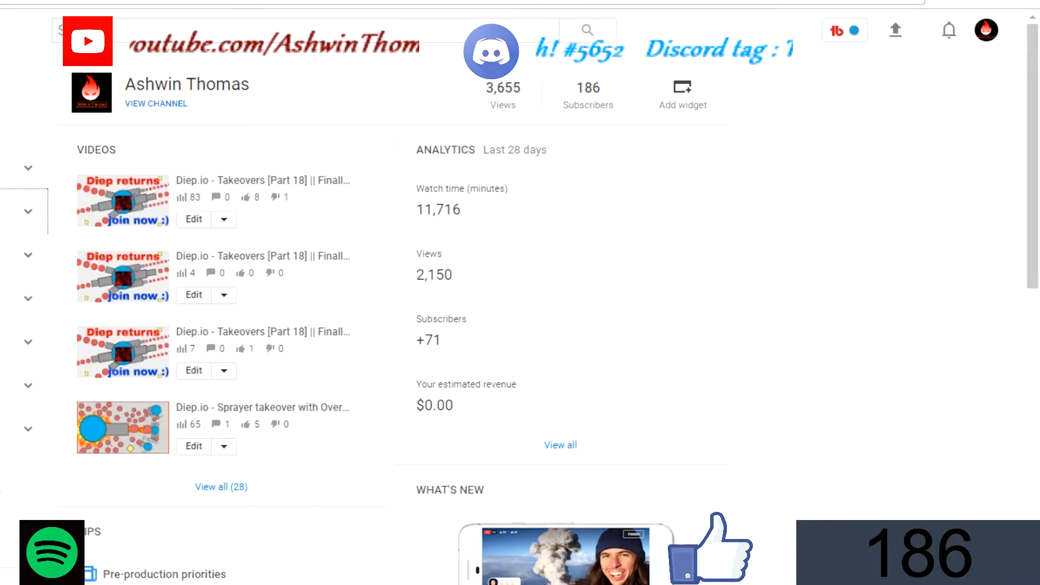
# Step: Open the channel's live streaming page and go to the stream info and encoder settings
pyautogui.click(24, 243)
pyautogui.scroll(-2, 3, 206)
pyautogui.scroll(-2, 399, 272)
pyautogui.scroll(3, 411, 260)
pyautogui.scroll(-1, 188, 325)
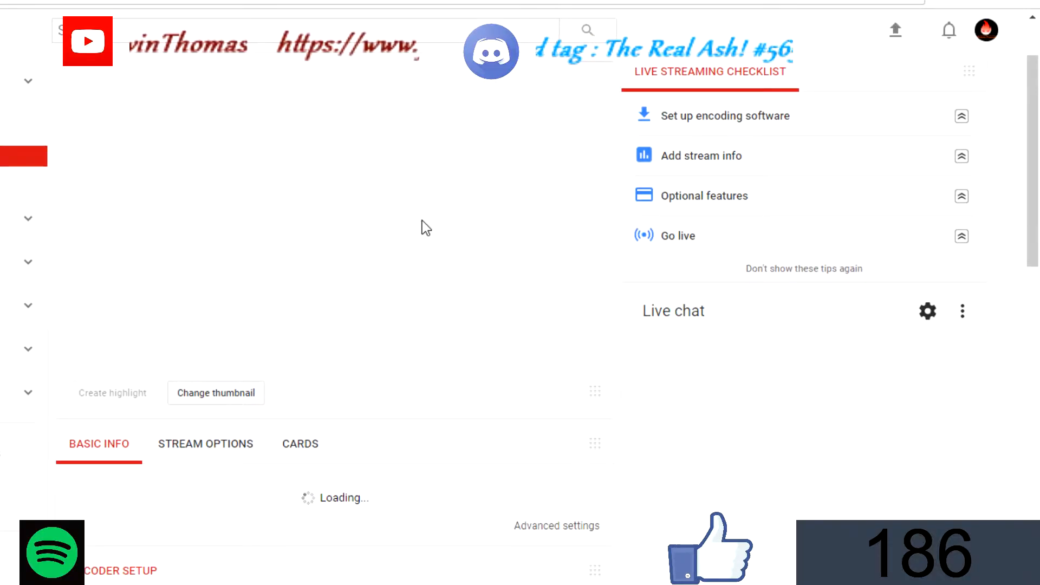
pyautogui.scroll(-5, 417, 232)
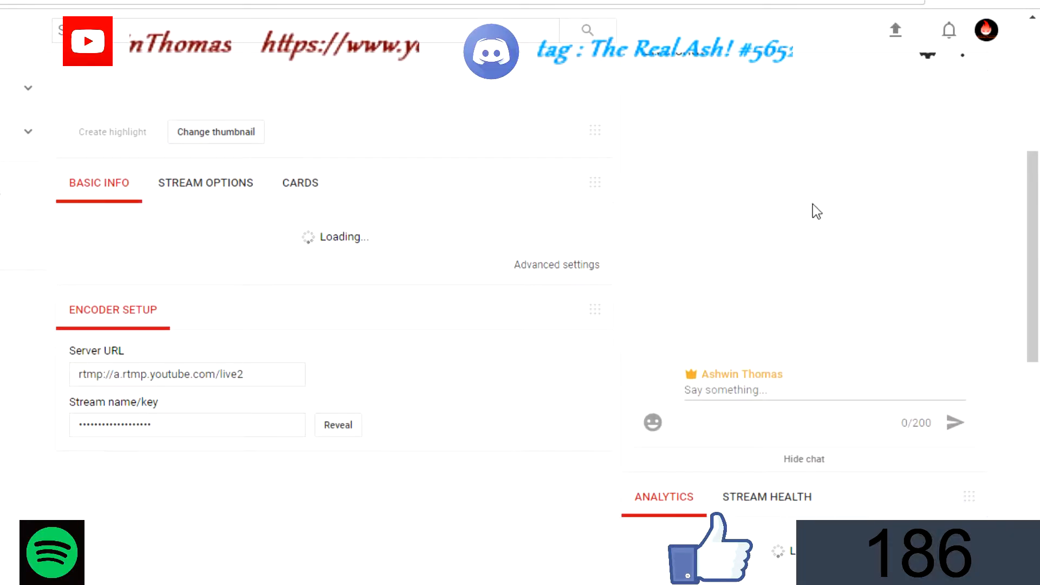
pyautogui.click(784, 388)
pyautogui.write('hihxjbckx hljkvzoihdokjllkJ')
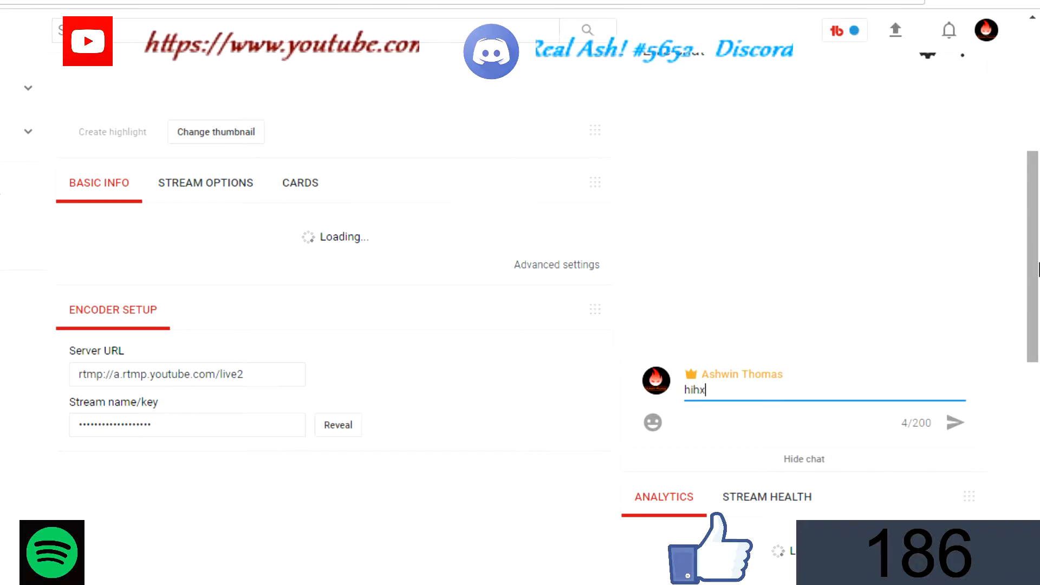
pyautogui.press('BackSpace')
pyautogui.press('BackSpace')
pyautogui.press('BackSpace')
pyautogui.press('BackSpace')
pyautogui.press('BackSpace')
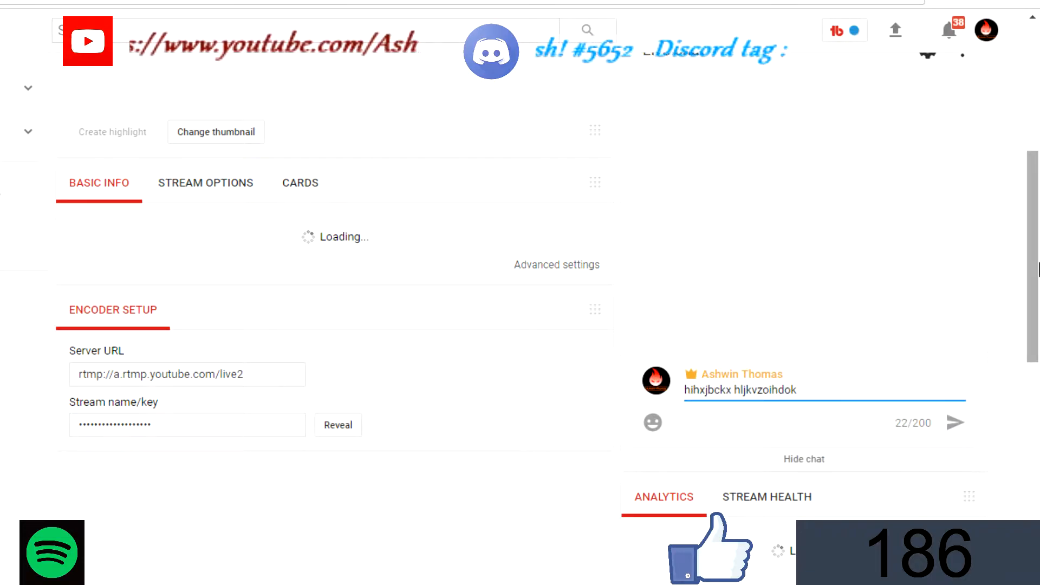
pyautogui.press('BackSpace')
pyautogui.press('BackSpace')
pyautogui.press('BackSpace')
pyautogui.press('BackSpace')
pyautogui.press('BackSpace')
pyautogui.press('BackSpace')
pyautogui.press('BackSpace')
pyautogui.press('BackSpace')
pyautogui.press('BackSpace')
pyautogui.press('BackSpace')
pyautogui.press('BackSpace')
pyautogui.press('BackSpace')
pyautogui.press('BackSpace')
pyautogui.press('BackSpace')
pyautogui.press('BackSpace')
pyautogui.press('BackSpace')
pyautogui.press('BackSpace')
pyautogui.press('BackSpace')
pyautogui.press('BackSpace')
pyautogui.press('BackSpace')
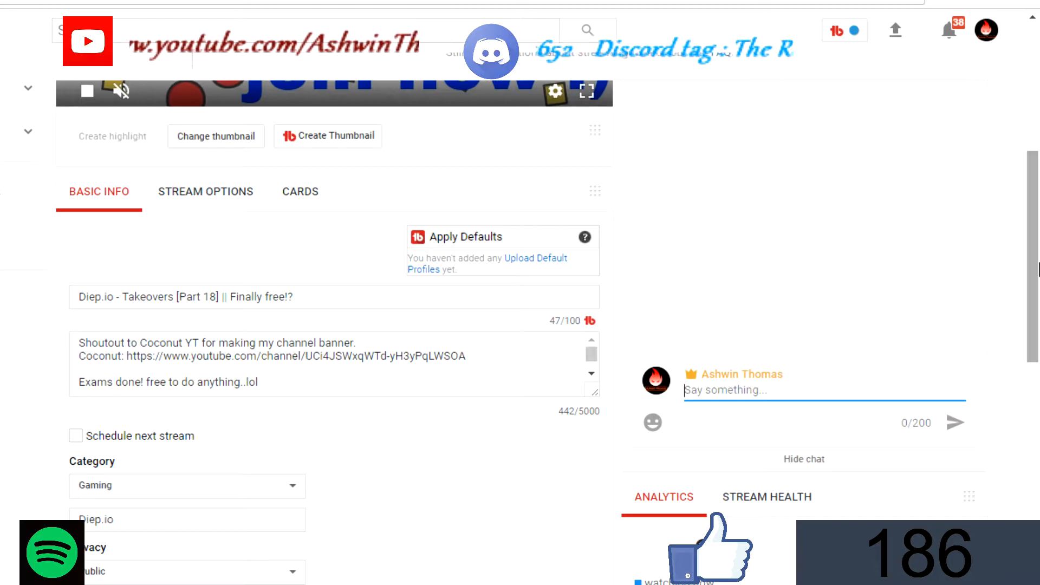
# Step: Examine the live stream's basic info, including its title, description, category and privacy settings
pyautogui.scroll(-8, 302, 186)
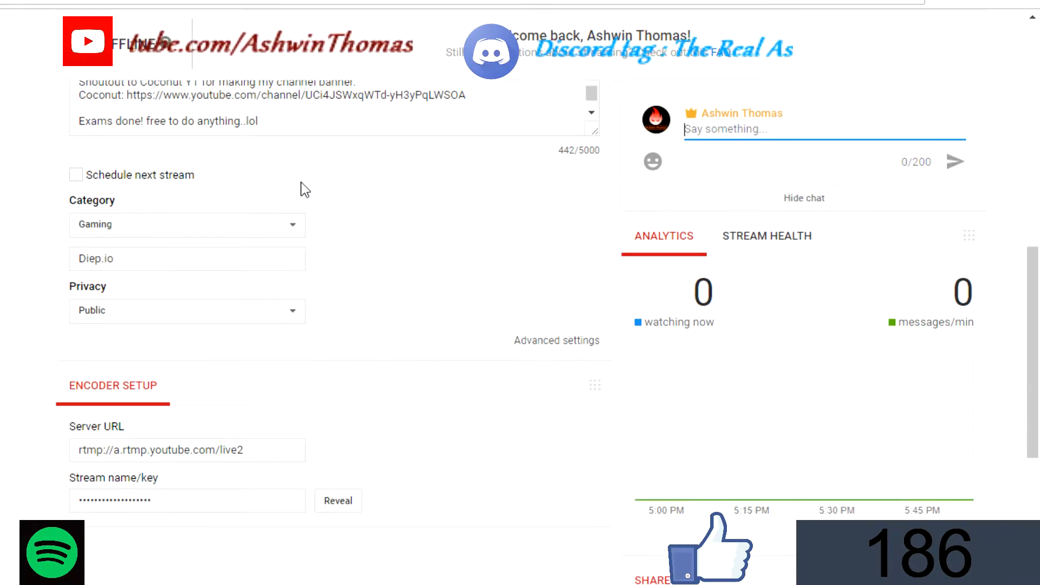
pyautogui.scroll(8, 270, 202)
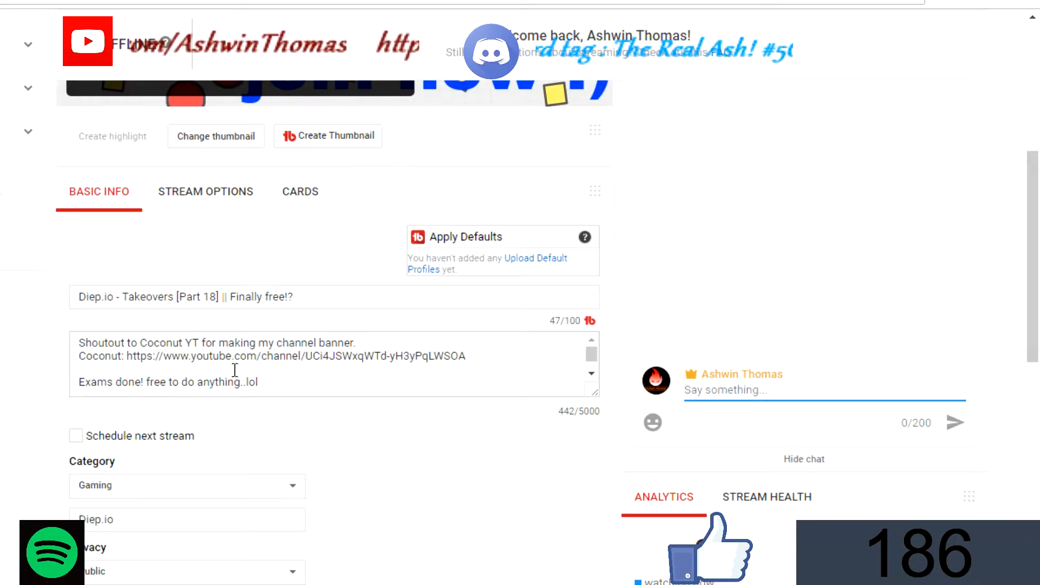
pyautogui.click(224, 314)
pyautogui.moveTo(192, 298); pyautogui.dragTo(204, 297)
pyautogui.click(293, 300)
pyautogui.moveTo(358, 290); pyautogui.dragTo(43, 273)
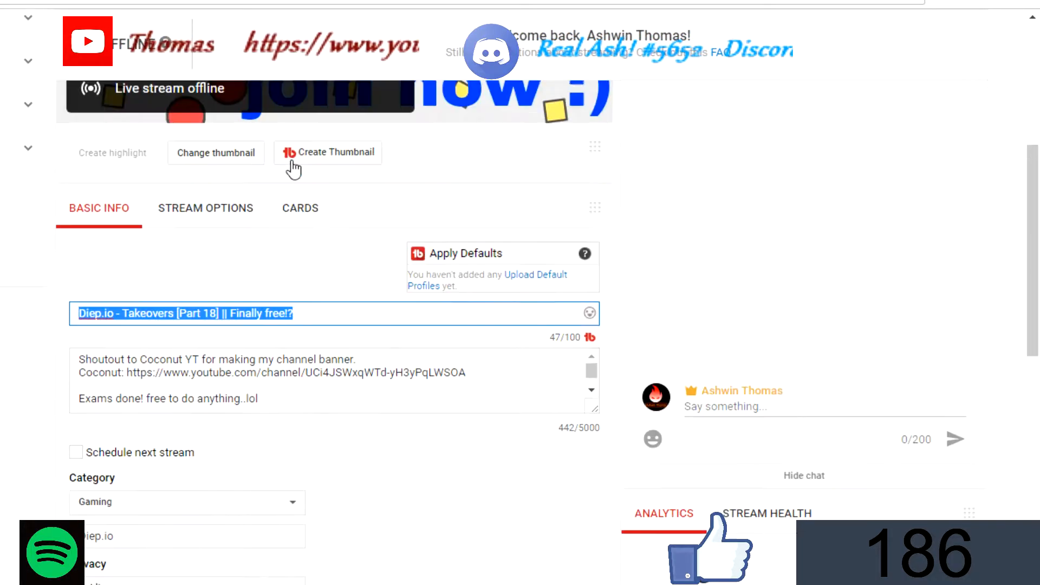
pyautogui.scroll(6, 318, 205)
pyautogui.scroll(-15, 317, 289)
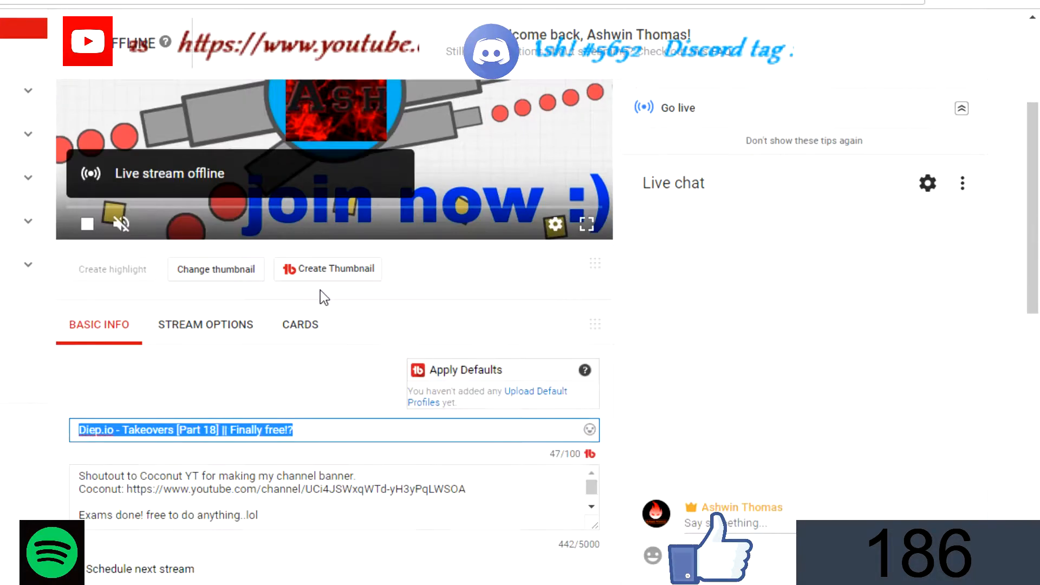
pyautogui.scroll(10, 386, 279)
pyautogui.scroll(-3, 343, 325)
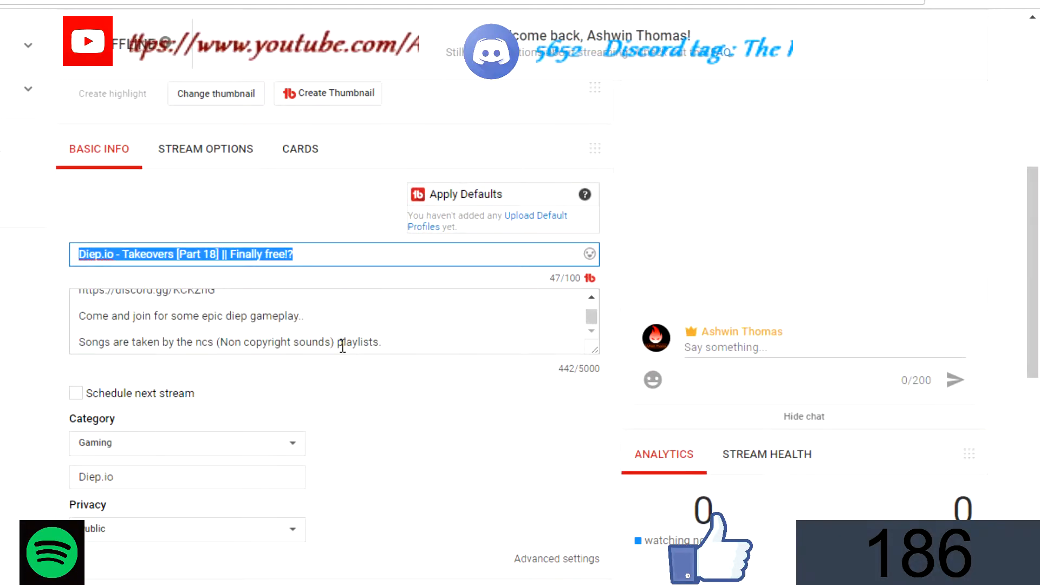
# Step: Locate the Encoder Setup section and highlight its heading and the masked stream name/key
pyautogui.scroll(-6, 181, 343)
pyautogui.moveTo(157, 256); pyautogui.dragTo(108, 248)
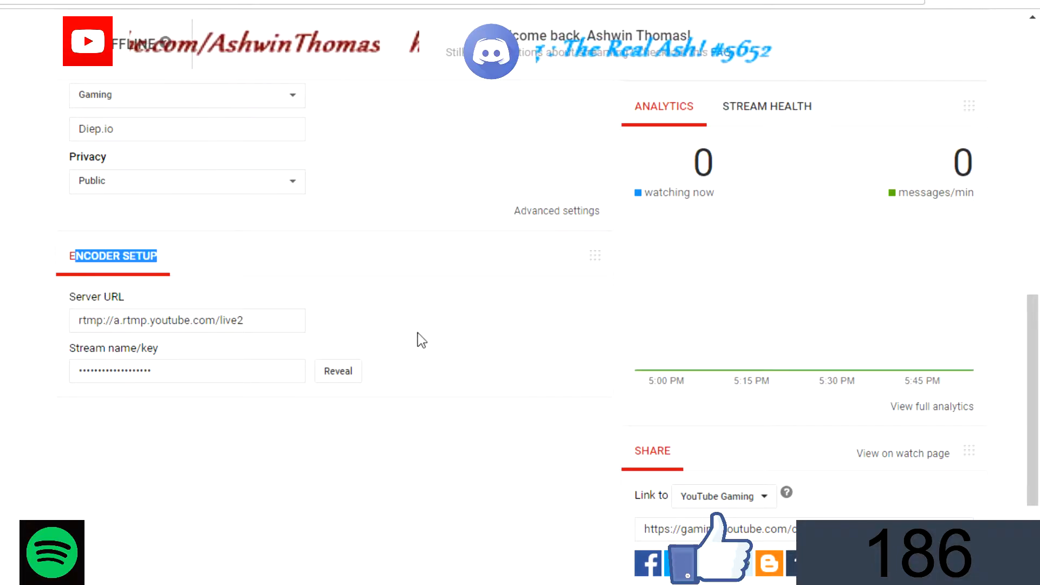
pyautogui.click(457, 319)
pyautogui.click(169, 371)
pyautogui.doubleClick(167, 370)
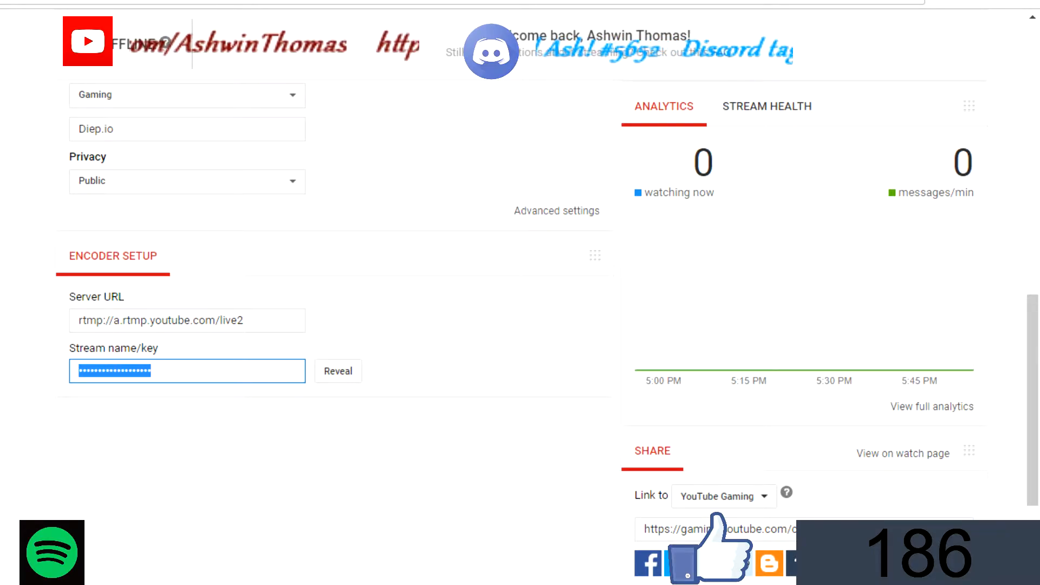
pyautogui.click(367, 524)
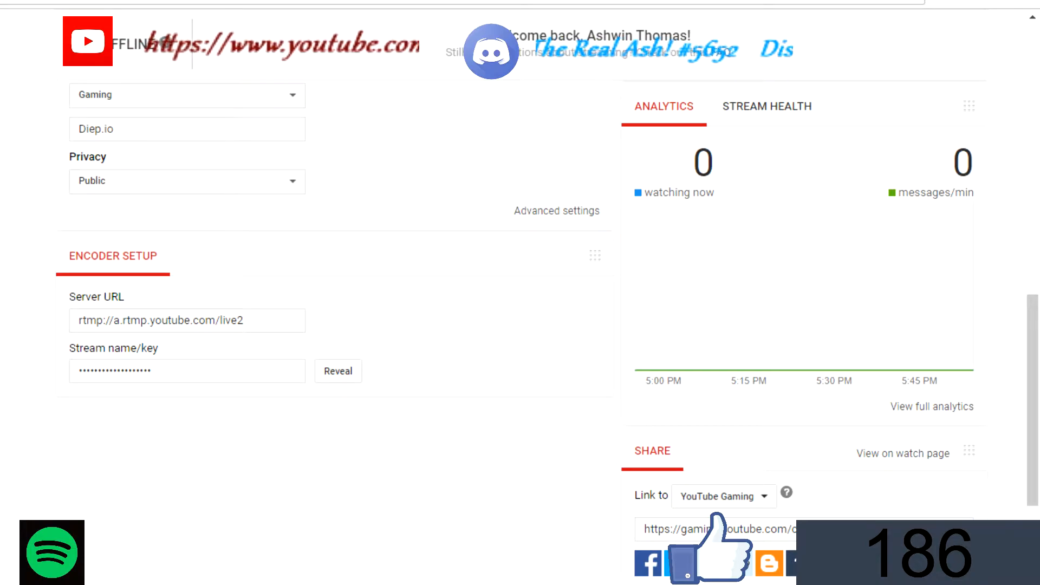
# Step: Search Google for "obs studio" in a new tab and open a search result
pyautogui.hotkey('ctrl', 't')
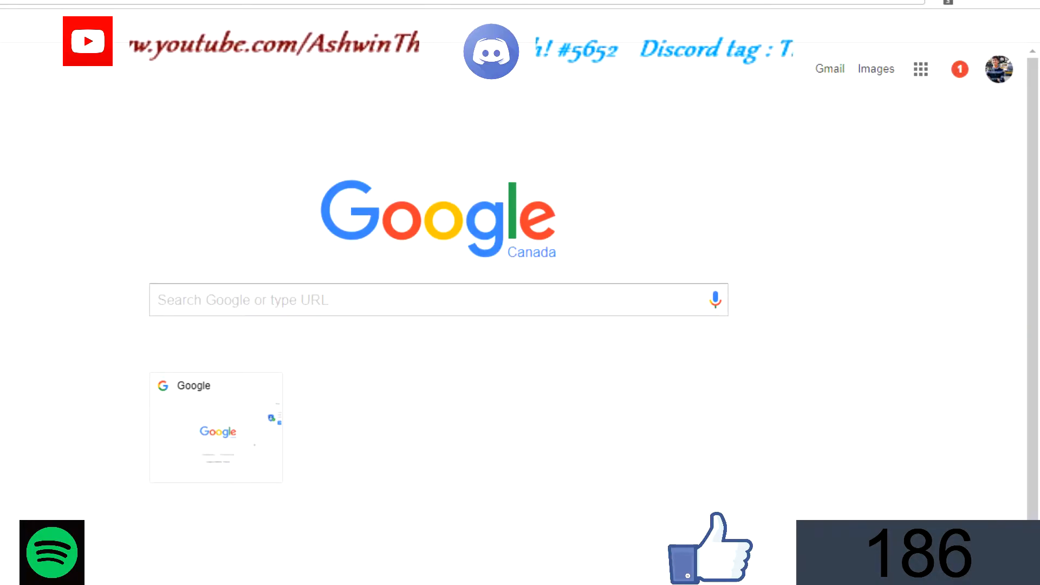
pyautogui.write('obs studio')
pyautogui.press('Return')
pyautogui.click(108, 168)
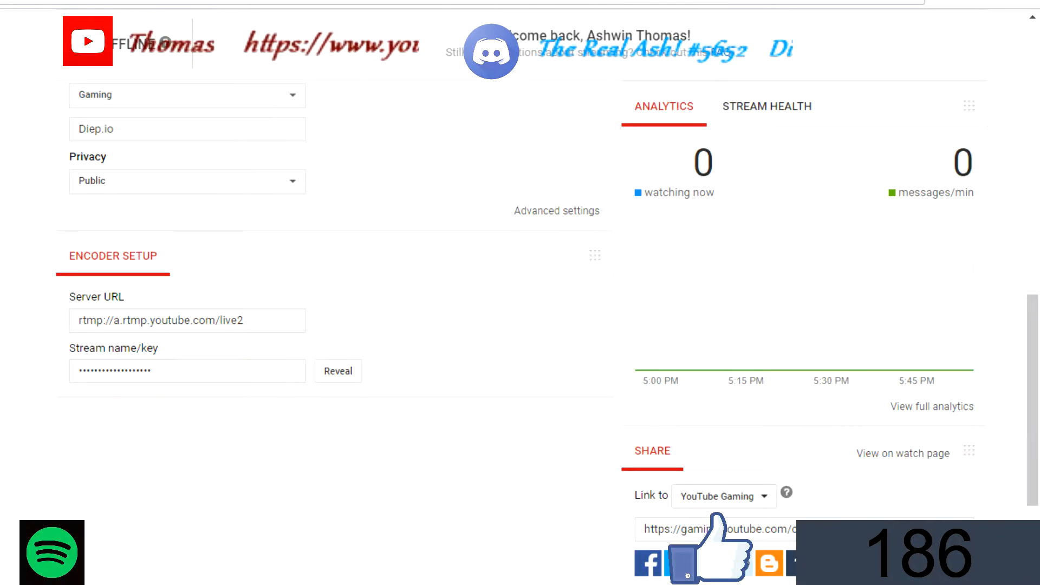
# Step: Search in a new tab for whether the computer is 32 or 64 bit and open the Computer Hope article
pyautogui.hotkey('ctrl', 't')
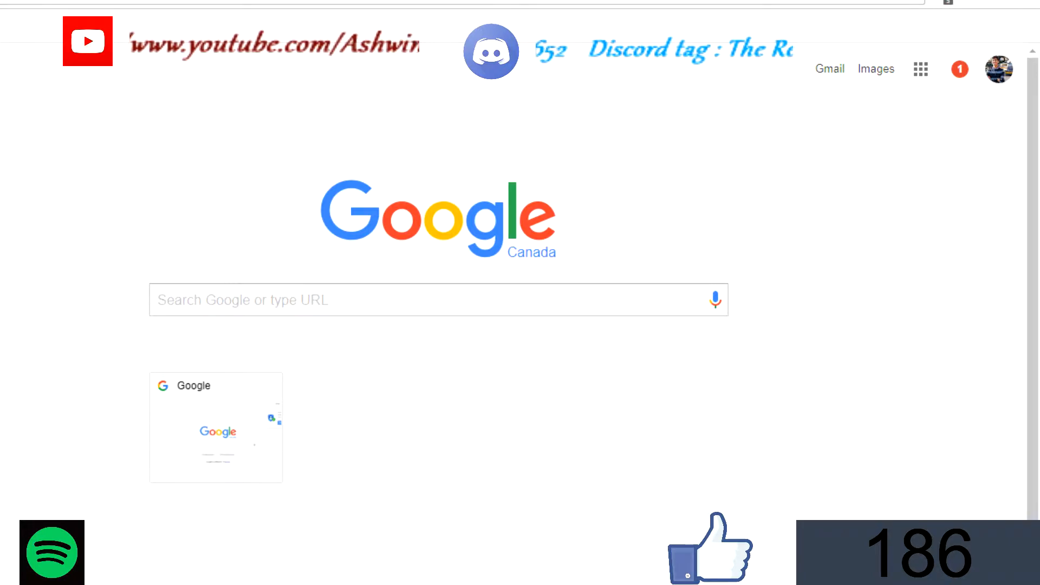
pyautogui.press('Return')
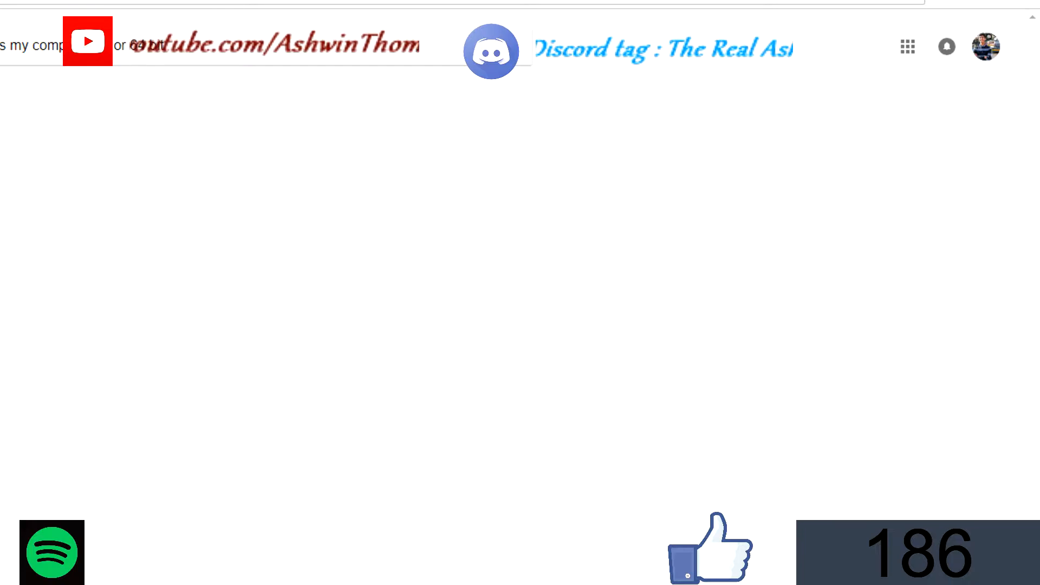
pyautogui.scroll(-3, 221, 228)
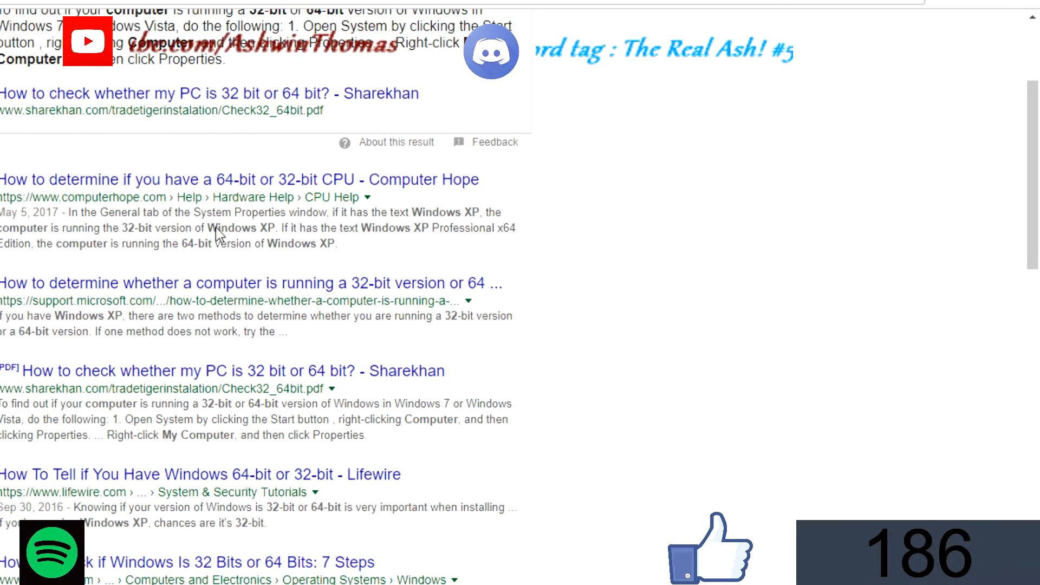
pyautogui.click(228, 184)
pyautogui.scroll(-5, 411, 428)
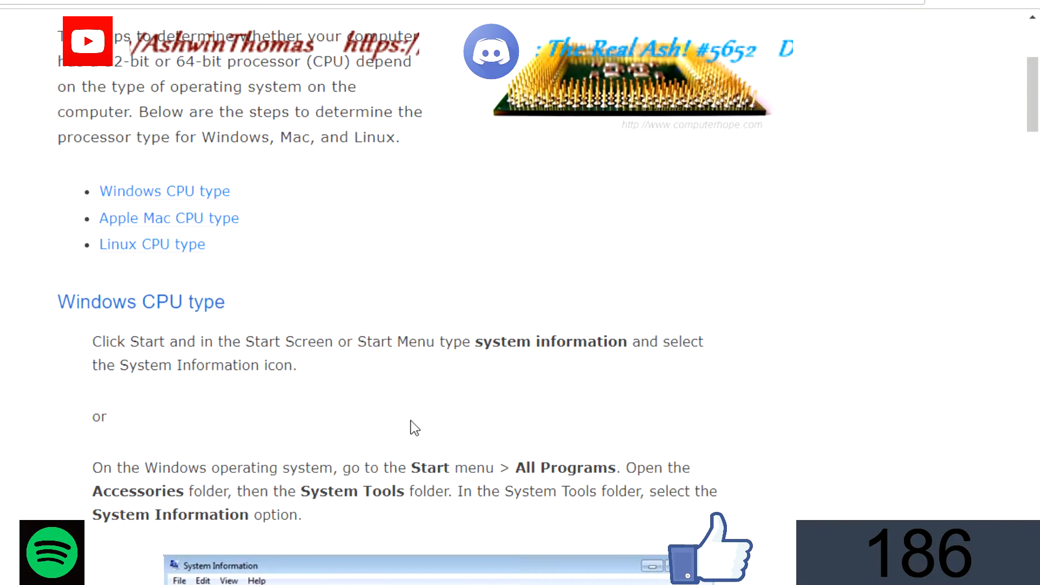
# Step: Examine the article's instructions for finding the system type and checking whether Windows is 32-bit or 64-bit
pyautogui.scroll(-8, 415, 428)
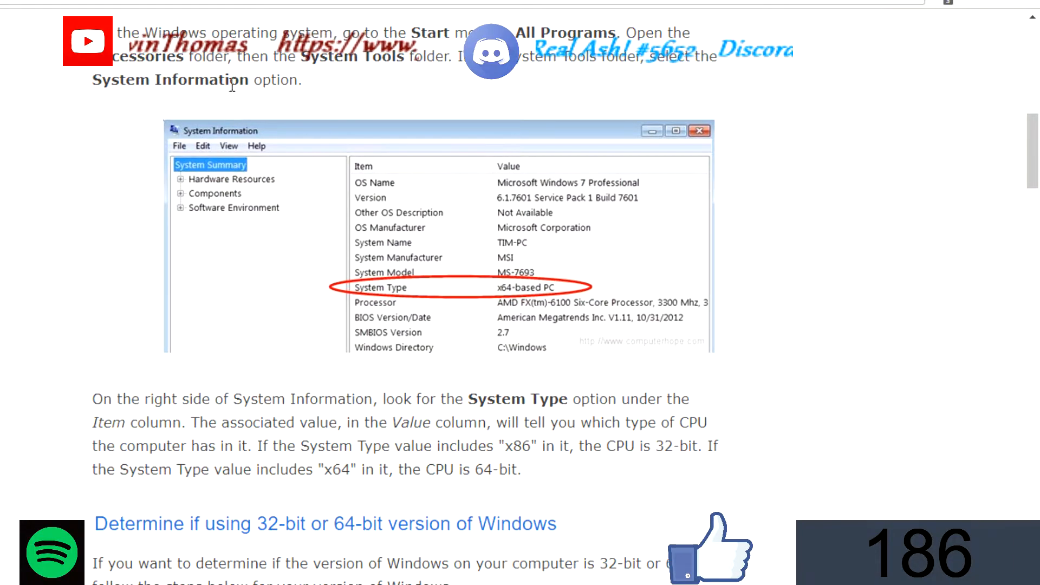
pyautogui.scroll(8, 146, 89)
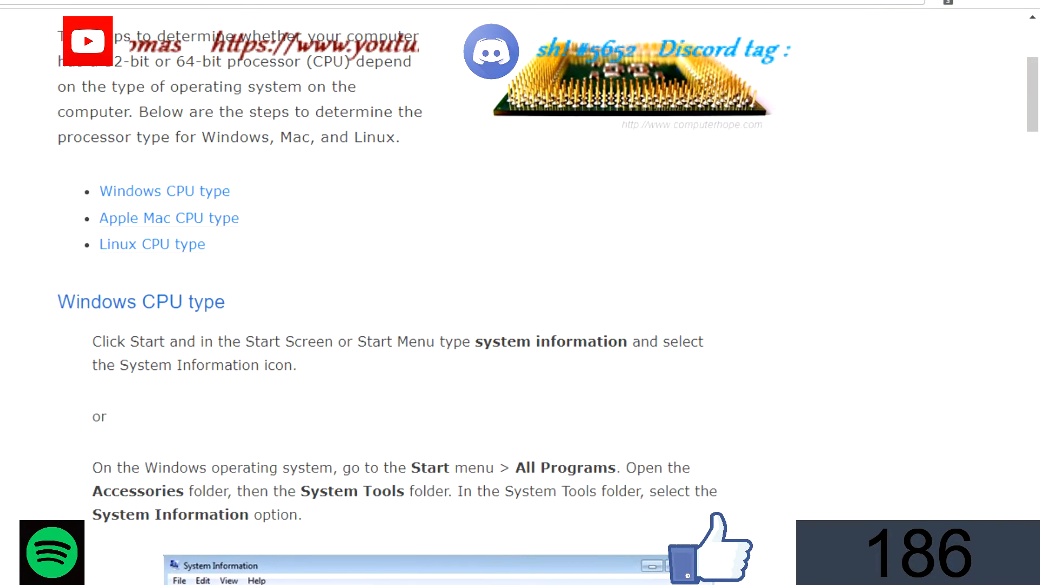
pyautogui.scroll(2, 197, 99)
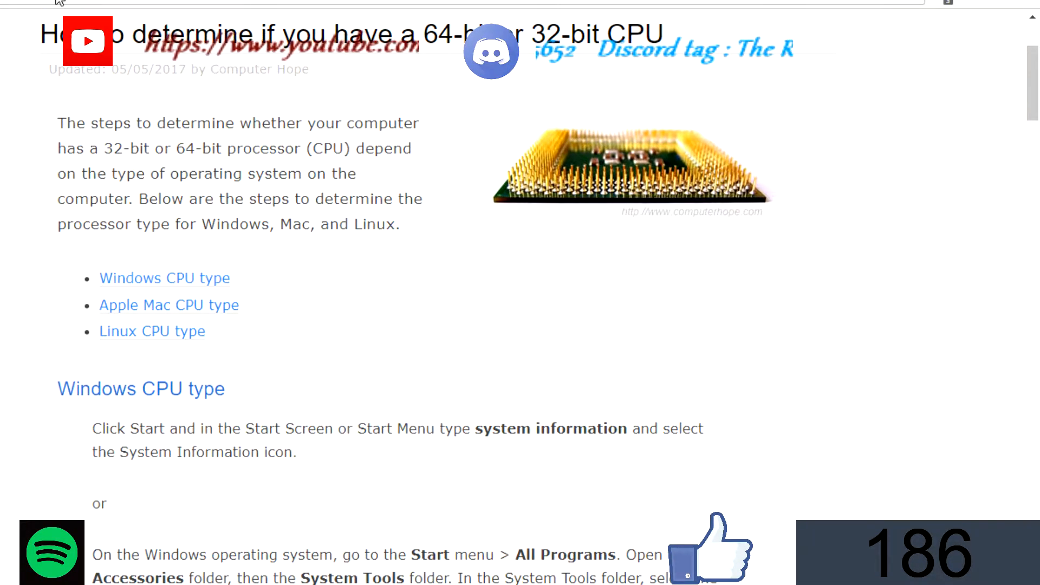
pyautogui.scroll(-15, 391, 354)
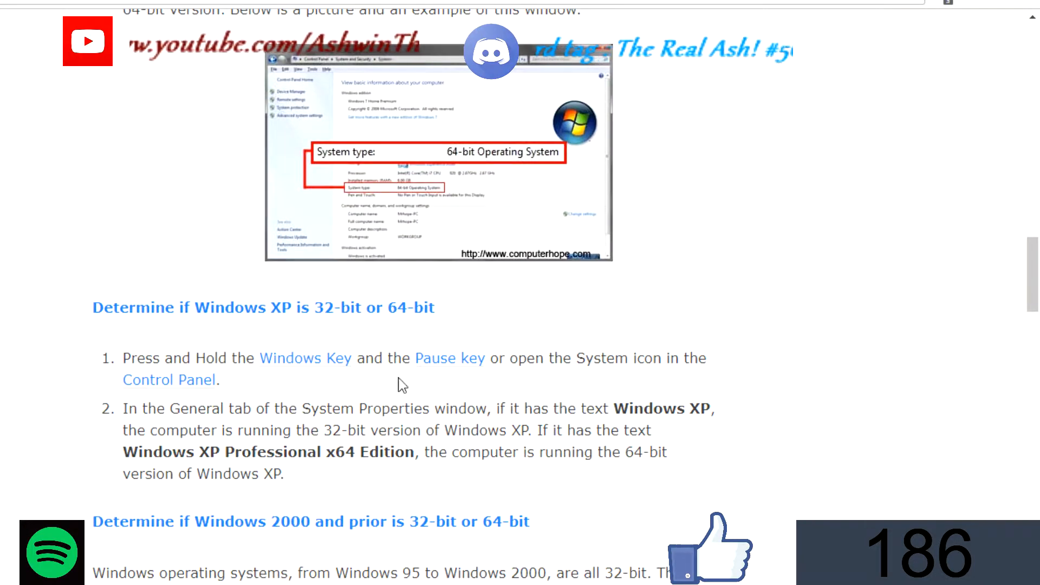
pyautogui.scroll(6, 50, 133)
pyautogui.scroll(15, 50, 133)
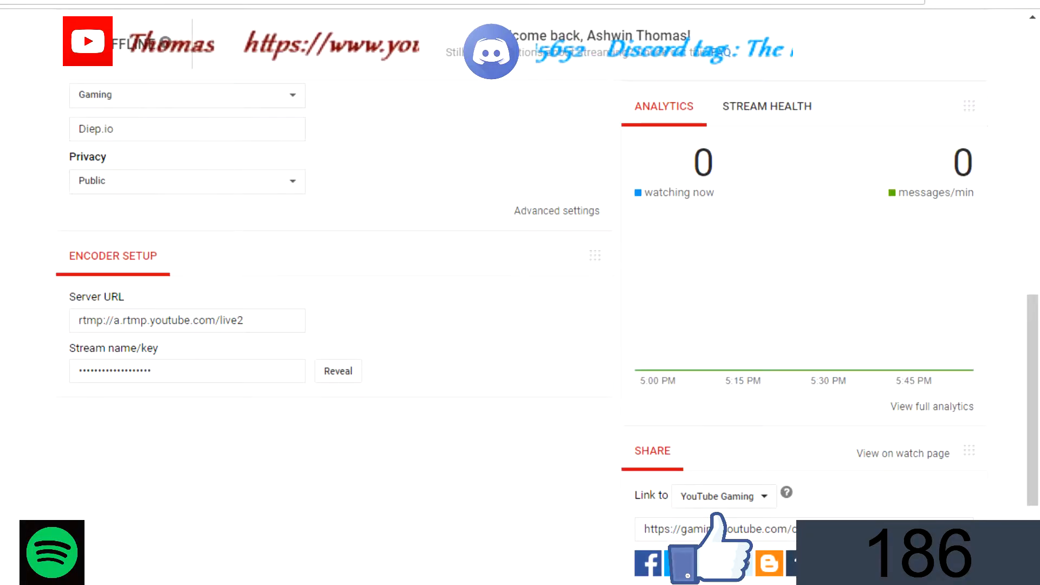
# Step: Select the masked stream name/key in the Encoder Setup section and switch to the other open window
pyautogui.scroll(5, 371, 547)
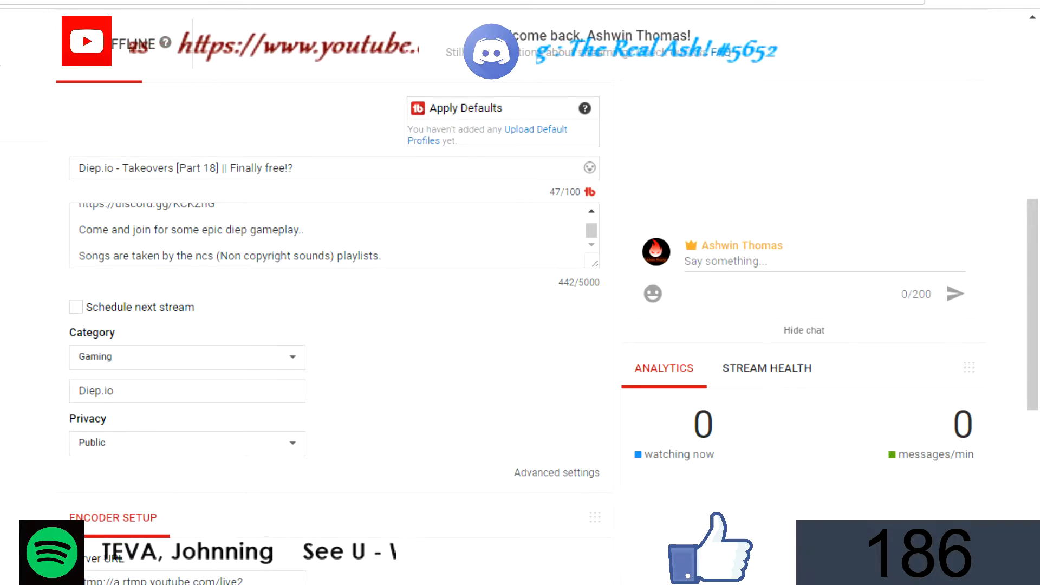
pyautogui.scroll(2, 248, 325)
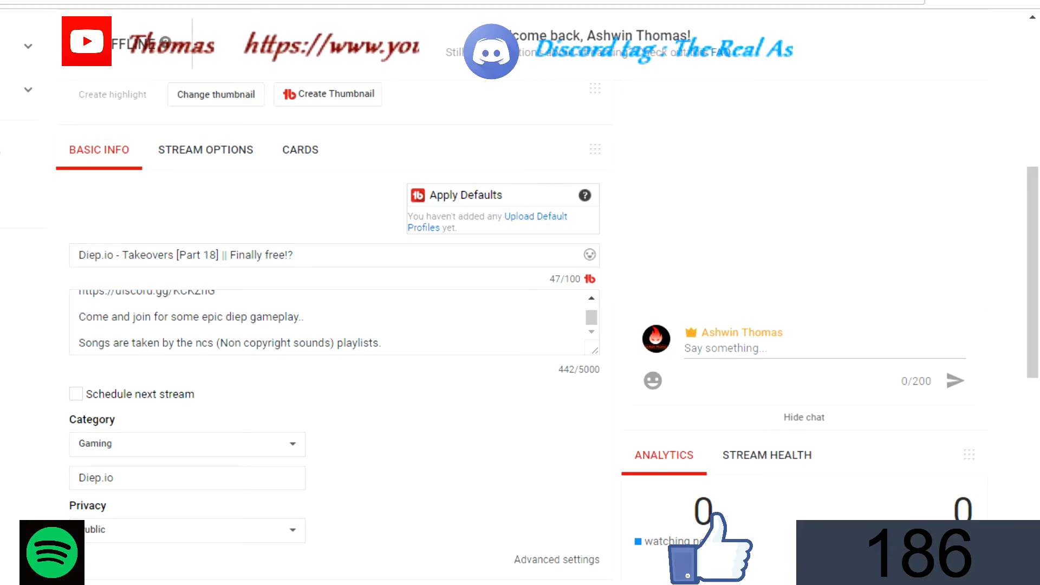
pyautogui.scroll(-5, 278, 383)
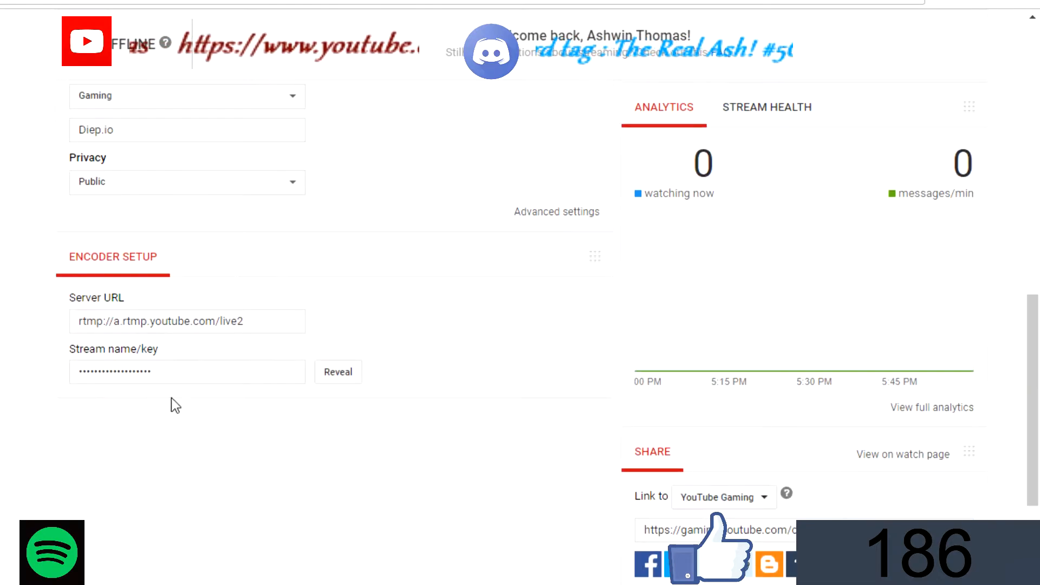
pyautogui.doubleClick(142, 371)
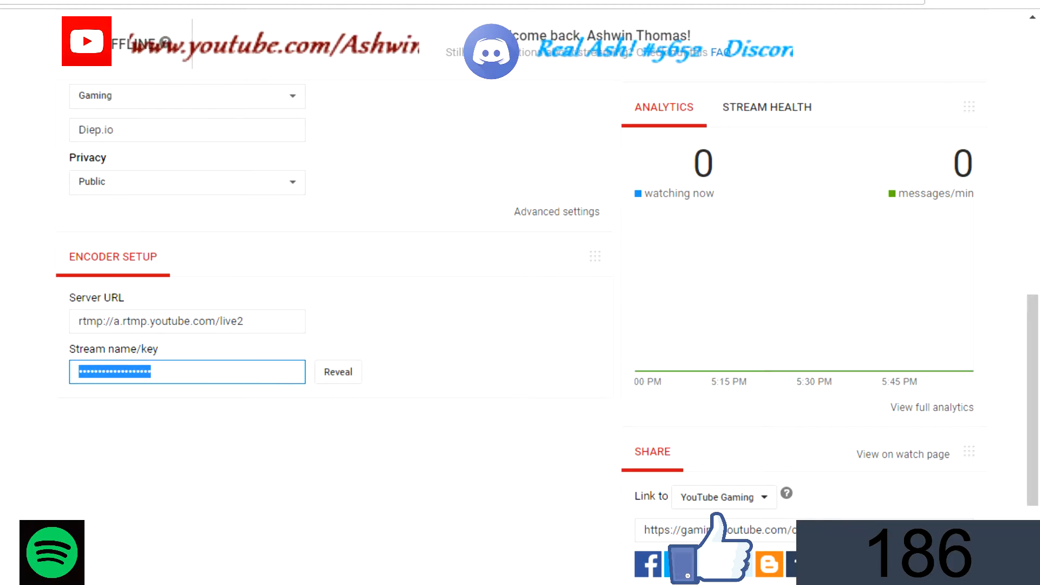
pyautogui.hotkey('alt', 'Tab')
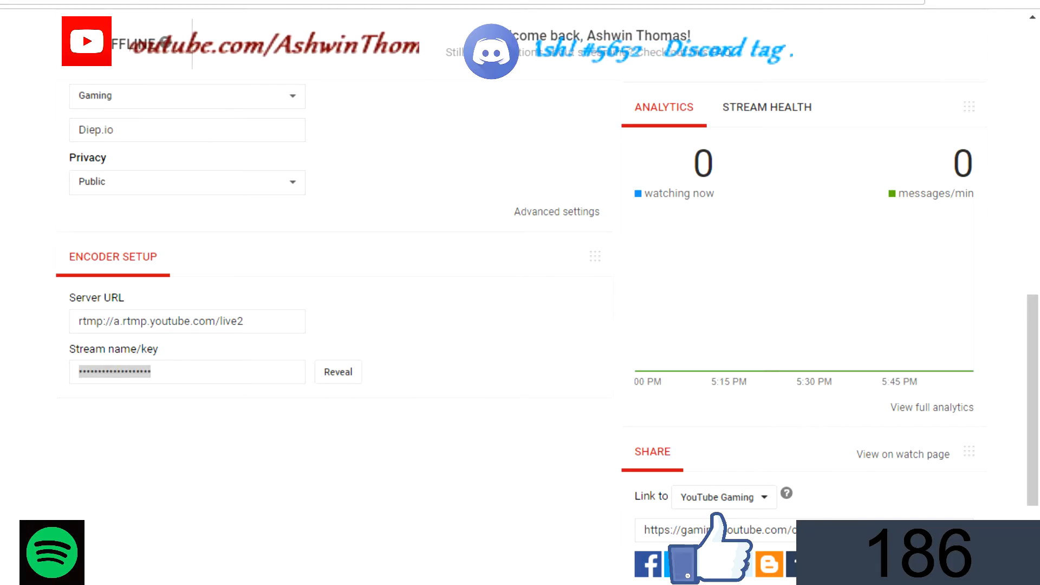